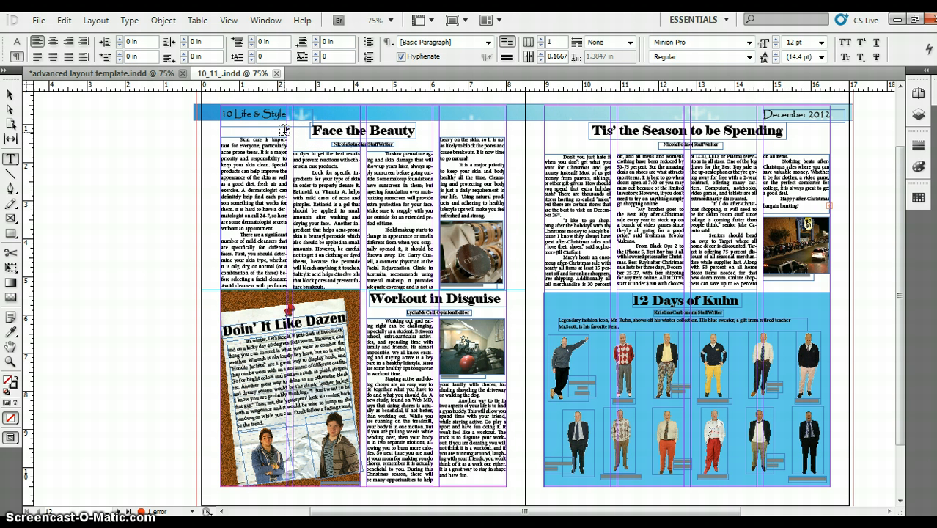
Compare the header banner and coloured boxes in advanced layout template.indd with the 10_11_.indd spread.
left_click(110, 74)
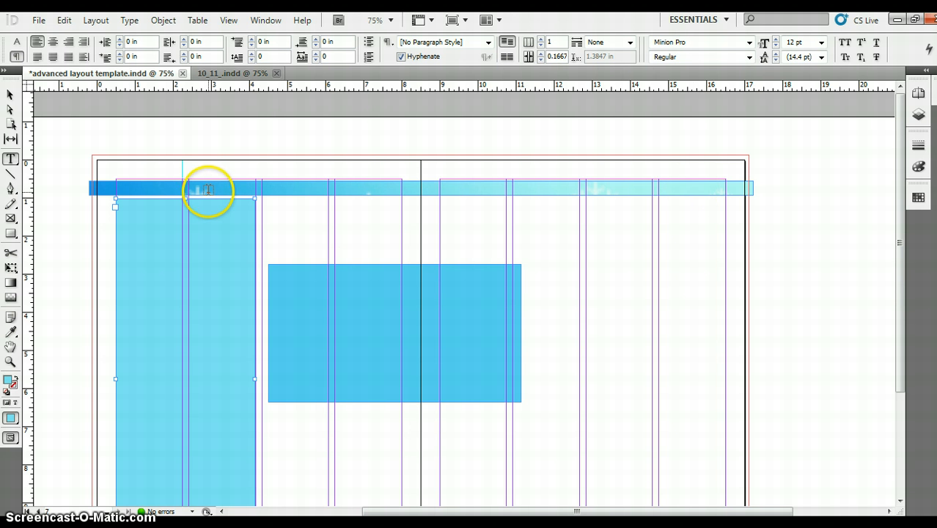
left_click(227, 74)
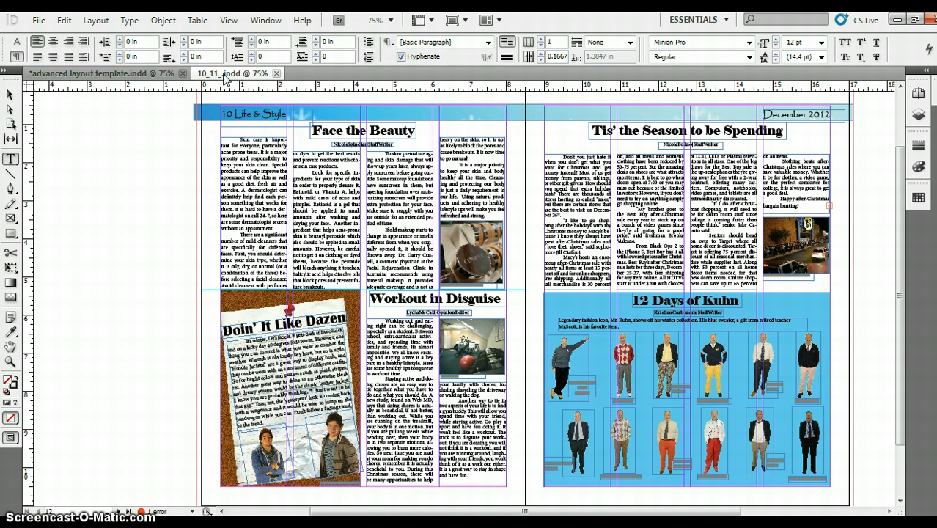
left_click(147, 74)
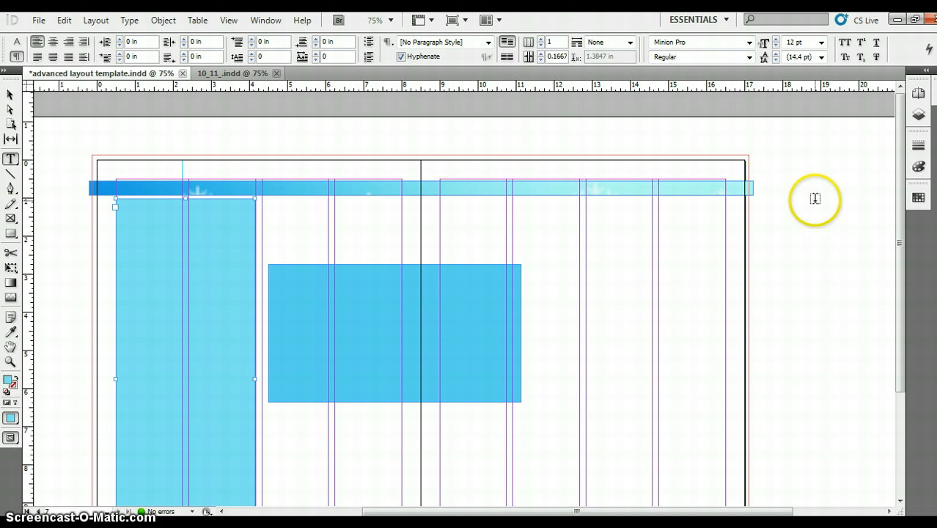
In the template, reduce the opacity of the blue rectangle spanning the two pages to 50%.
left_click(918, 206)
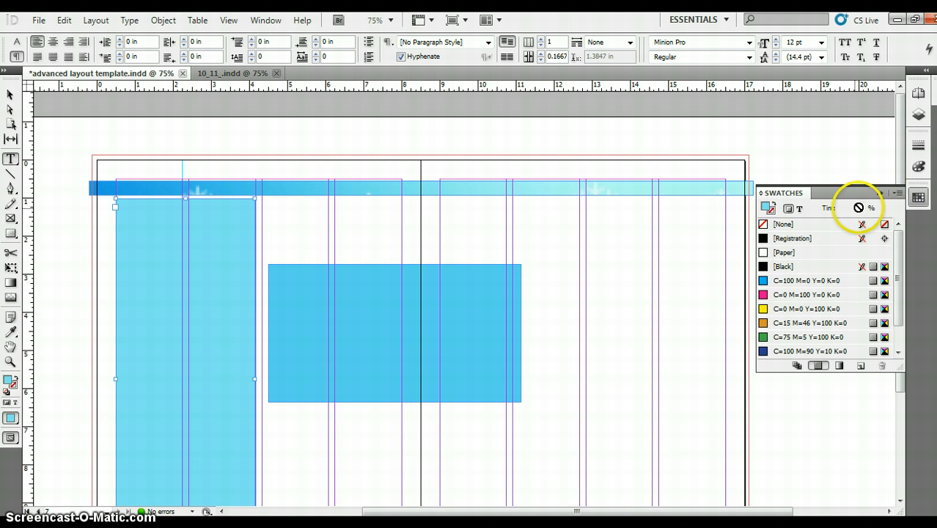
left_click(349, 378)
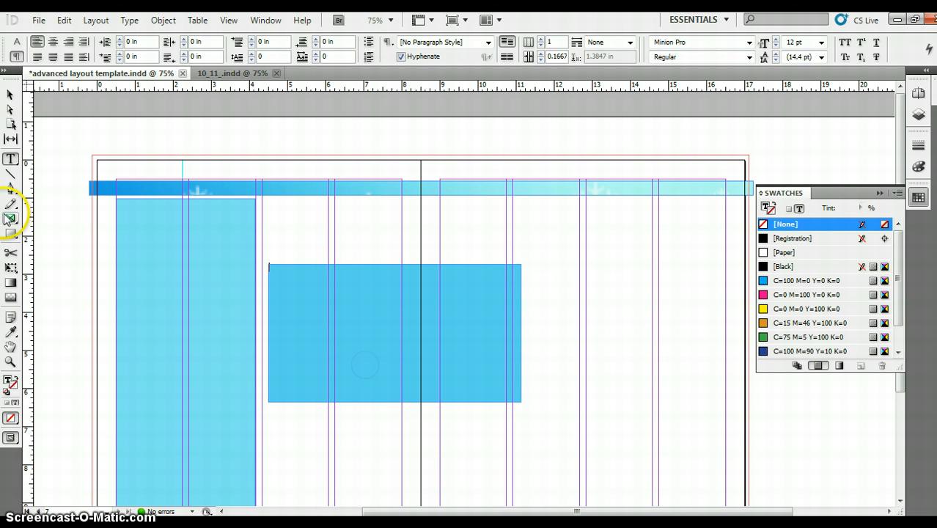
left_click(10, 94)
left_click(360, 273)
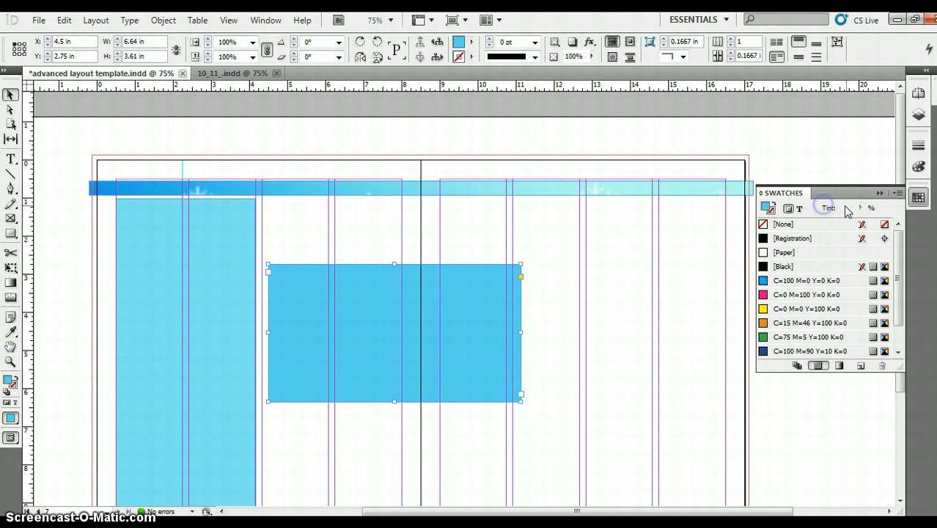
left_click(488, 392)
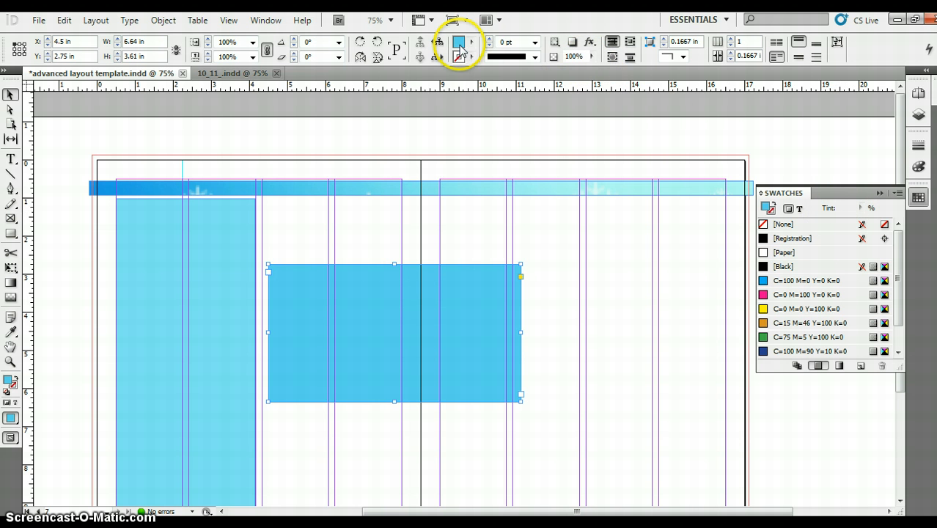
left_click(591, 57)
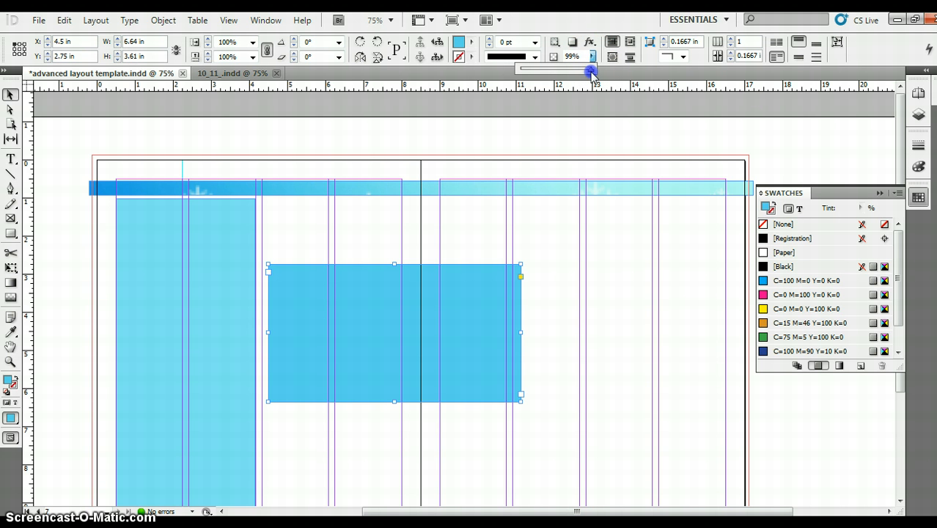
left_click_drag(591, 73, 552, 82)
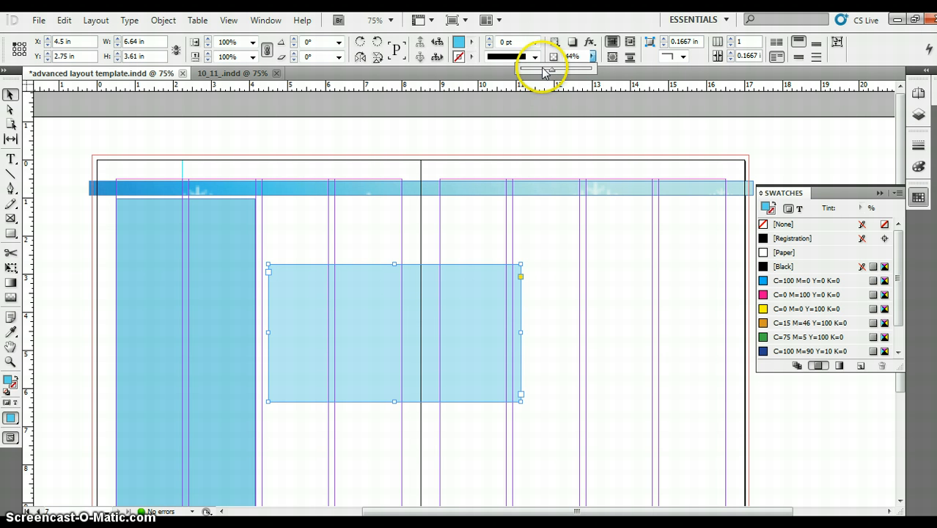
left_click_drag(552, 69, 550, 70)
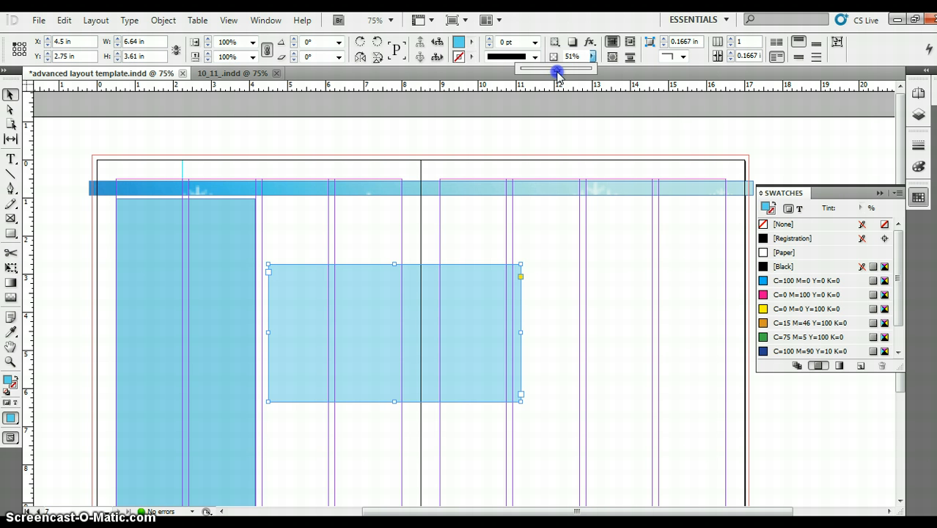
Reduce the opacity of the tall light-blue column box on the left page to 50%.
left_click(223, 307)
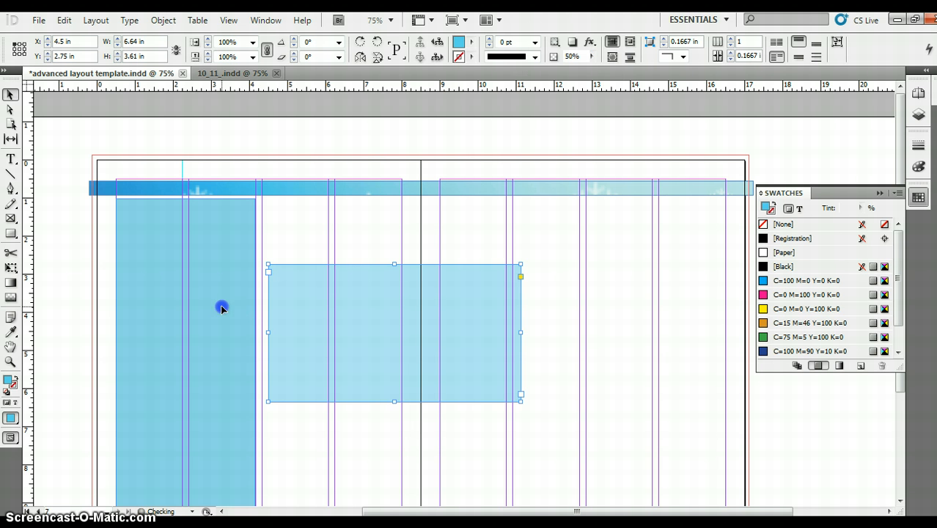
left_click(591, 58)
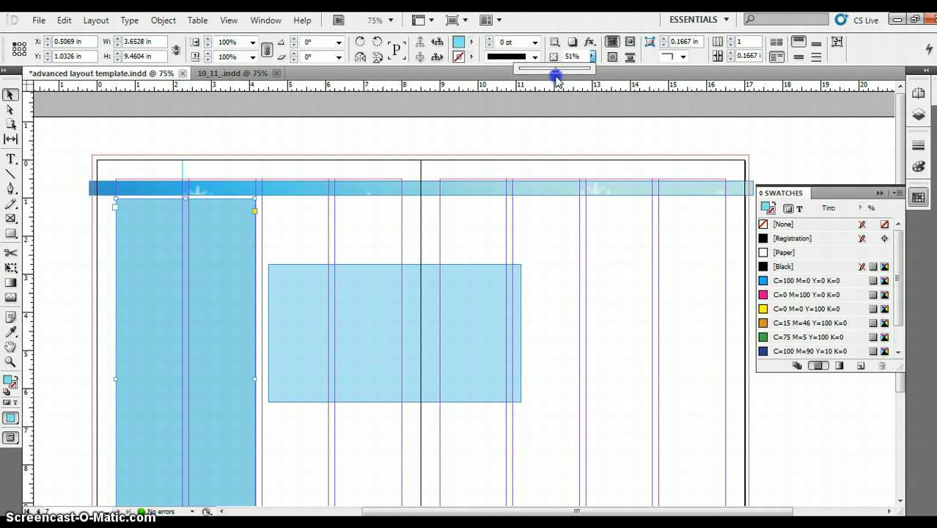
left_click_drag(555, 81, 555, 80)
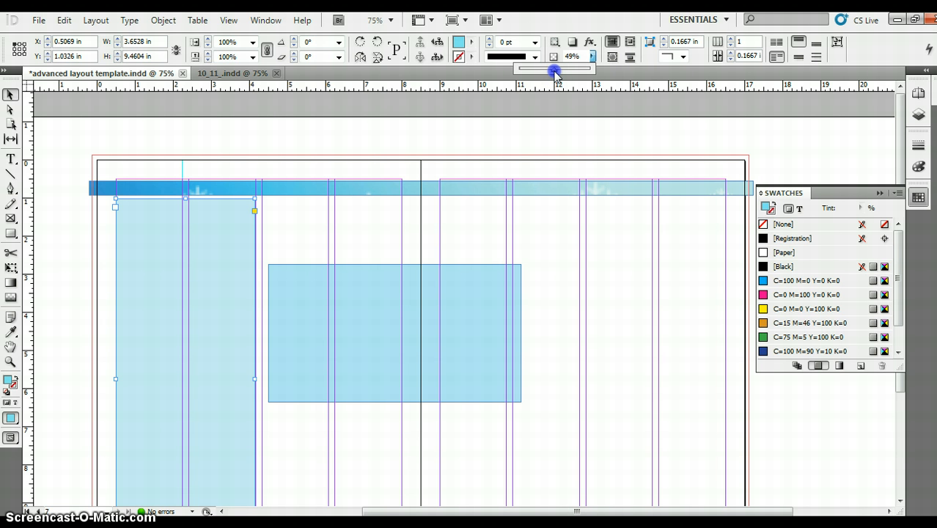
Lower the opacity of the header banner across the spread to about 64% and deselect it.
left_click(573, 186)
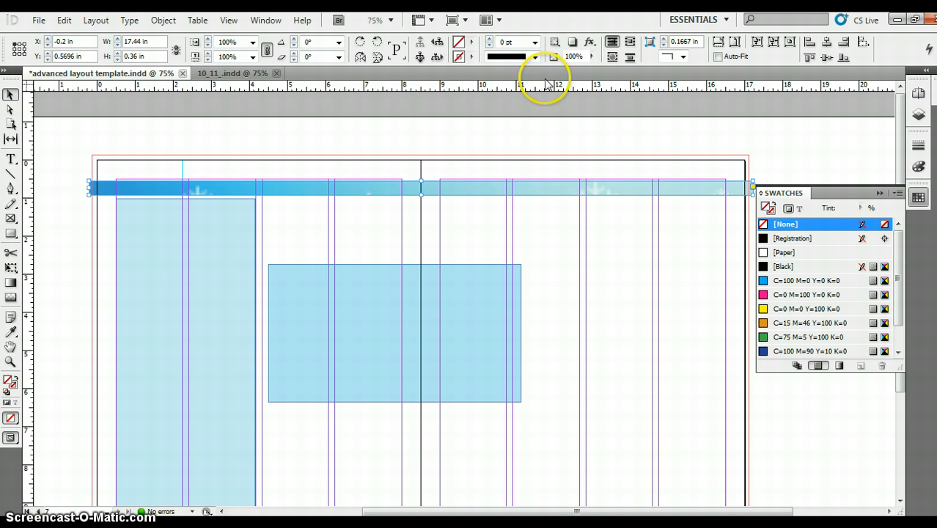
left_click(591, 56)
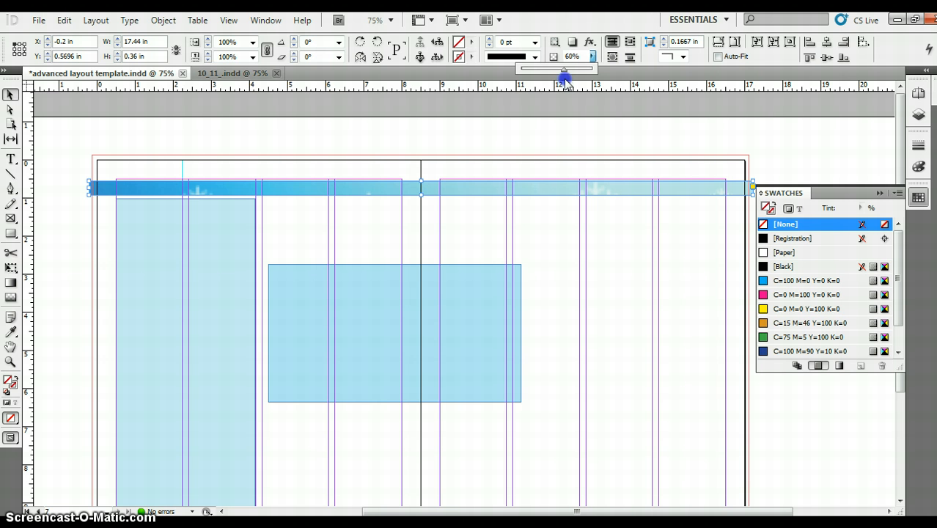
left_click_drag(565, 78, 567, 78)
left_click_drag(569, 77, 565, 78)
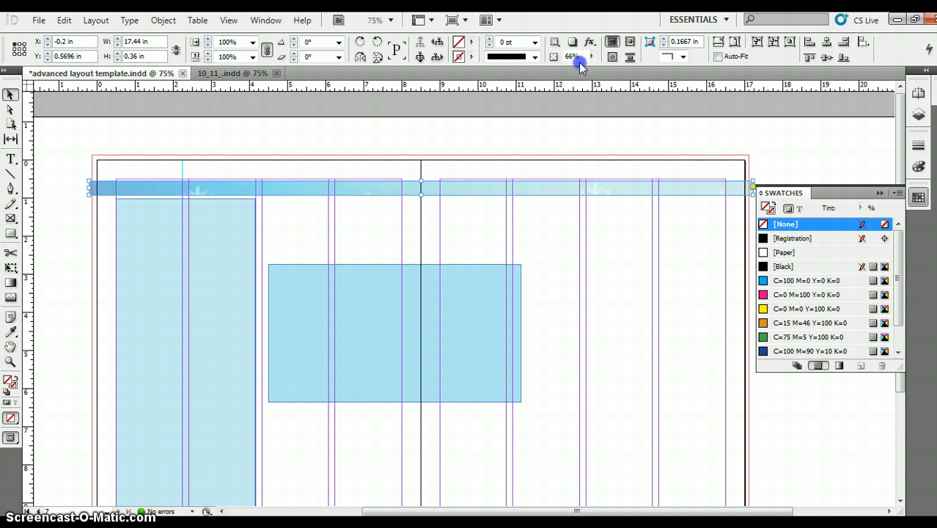
left_click(591, 56)
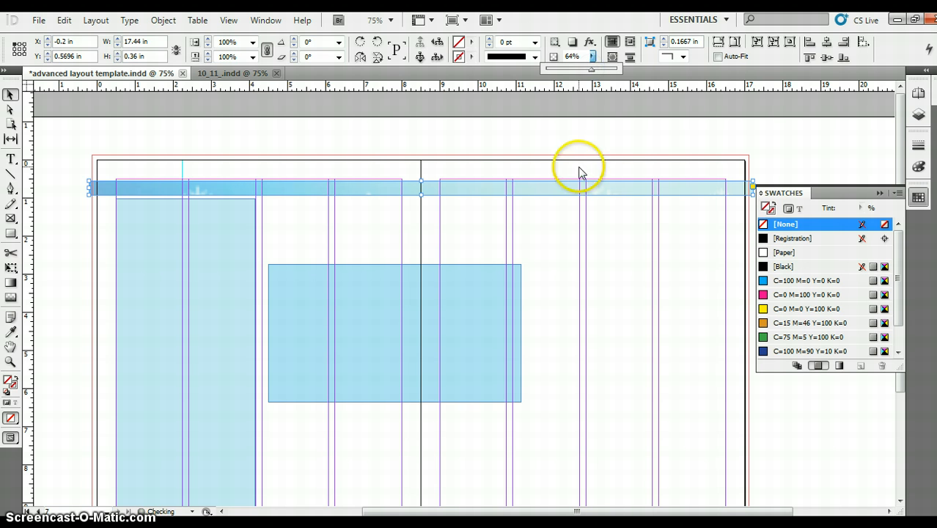
left_click(603, 218)
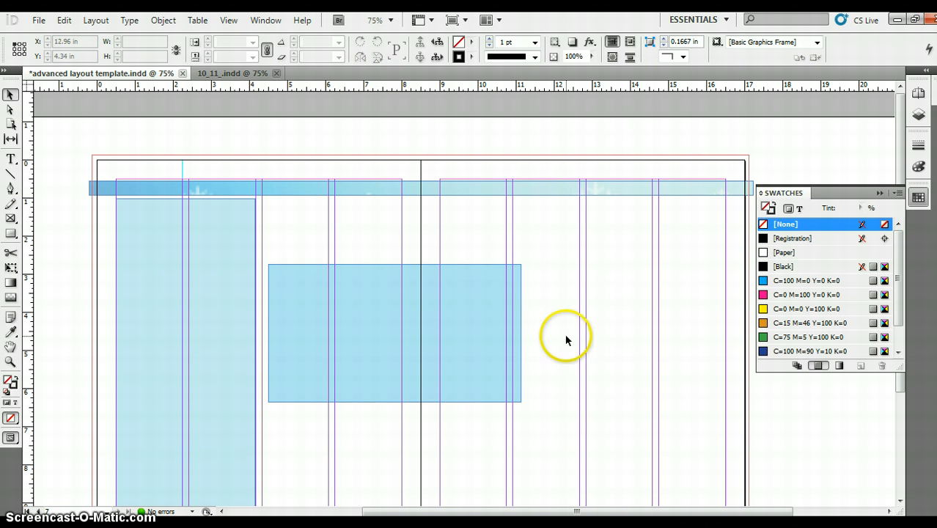
In 10_11_.indd, copy the blue frame from the right page's lower half and paste it over the "Face the Beauty" article at X 0.4992 in, Y 0.8196 in.
left_click(229, 74)
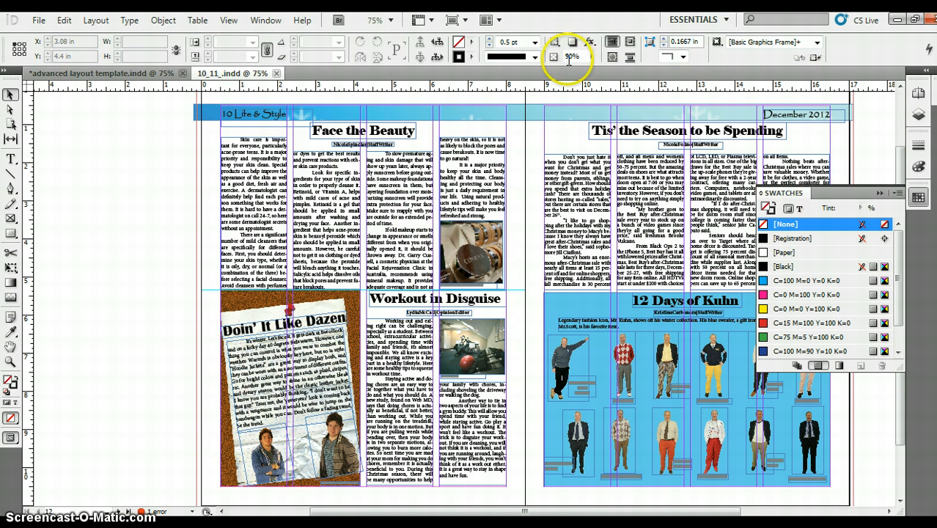
left_click(145, 74)
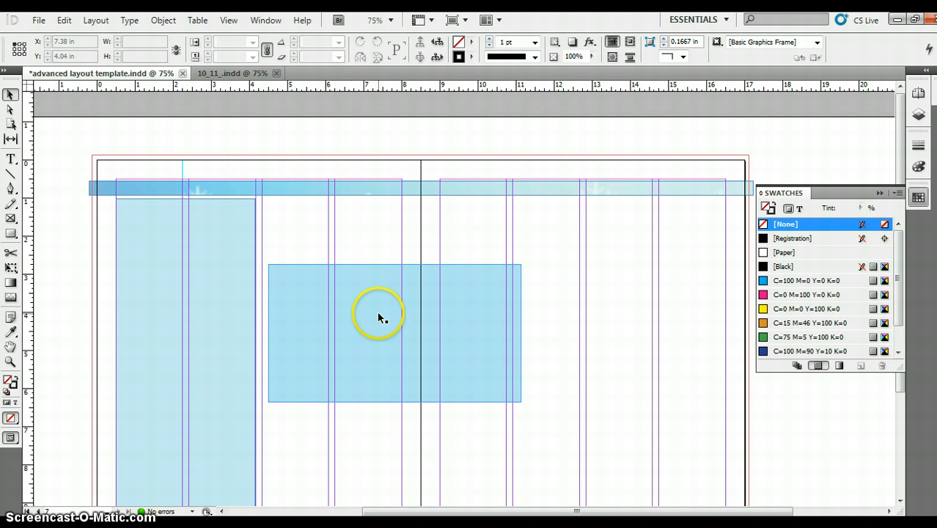
left_click(235, 74)
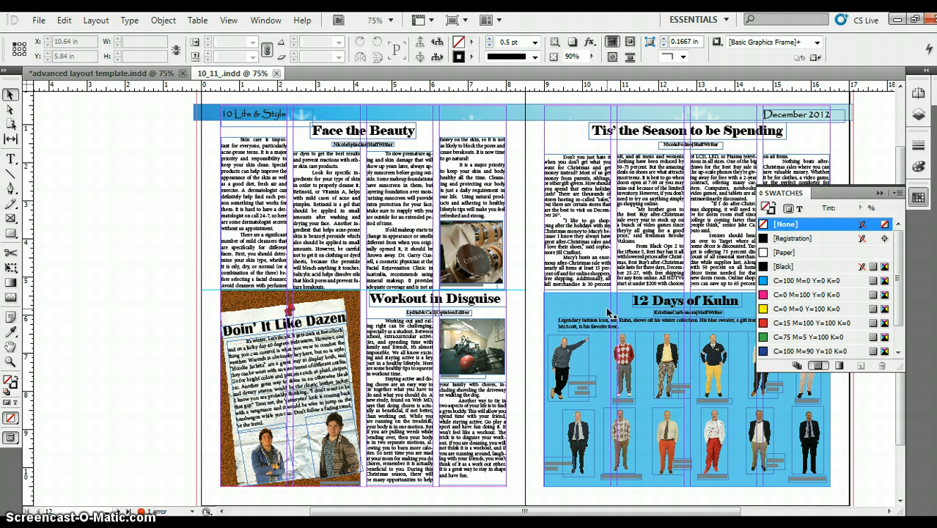
right_click(565, 308)
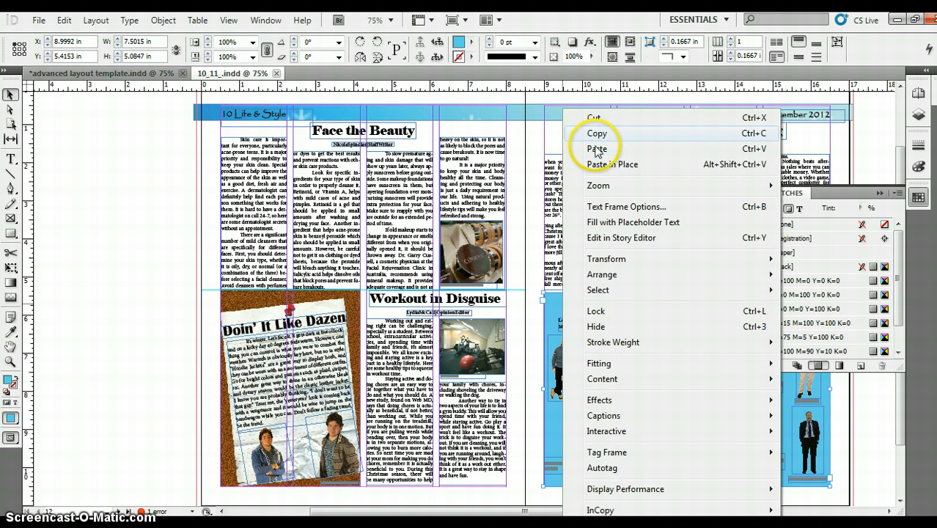
left_click(593, 134)
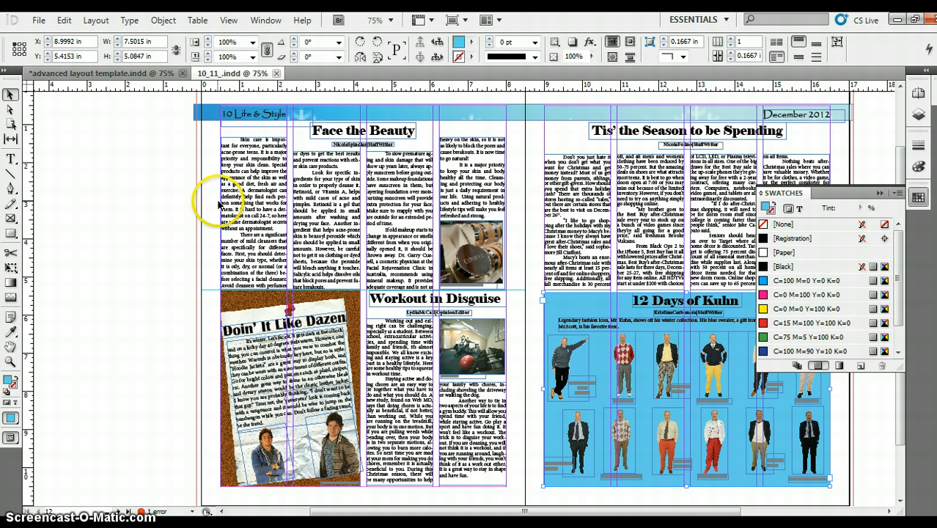
right_click(218, 199)
left_click(257, 132)
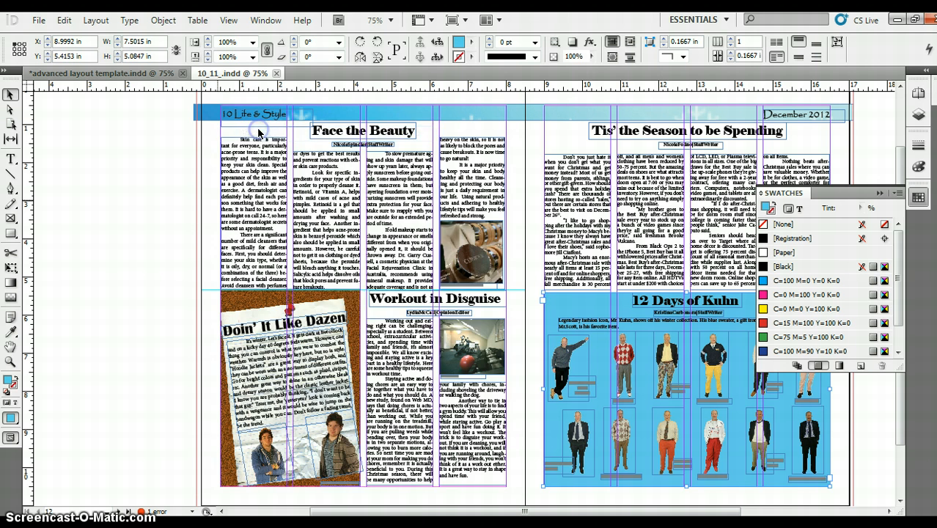
left_click_drag(481, 286, 379, 203)
Send the pasted blue frame to the back and shorten it to about 4.51 in high, ending at the guide above "Workout in Disguise".
right_click(378, 203)
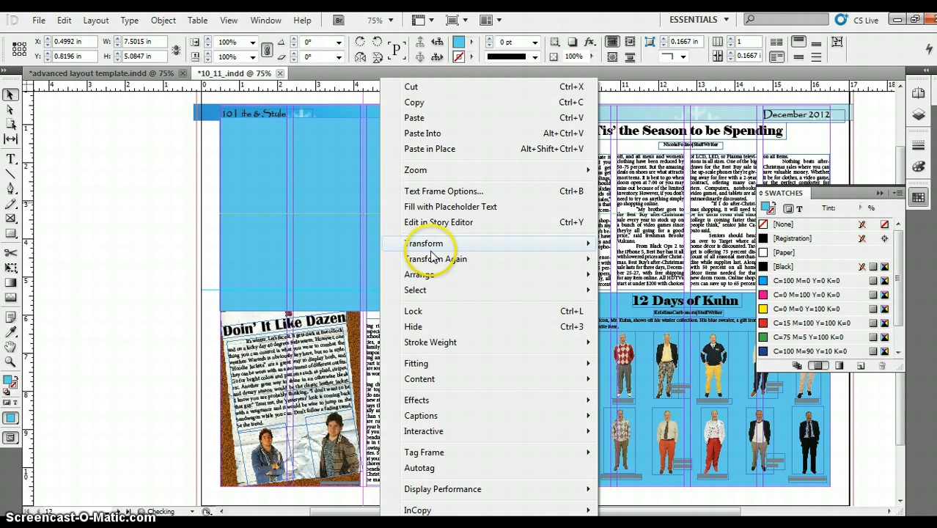
mouse_move(451, 283)
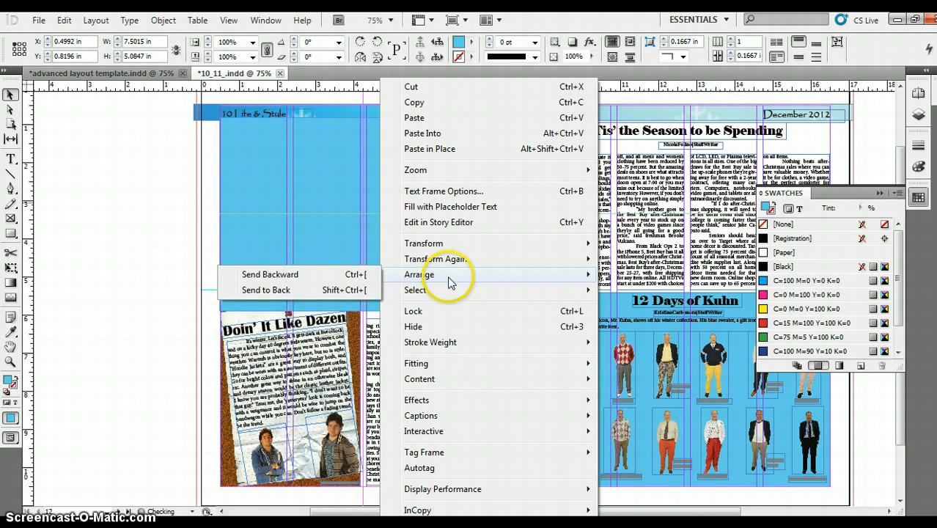
left_click(321, 287)
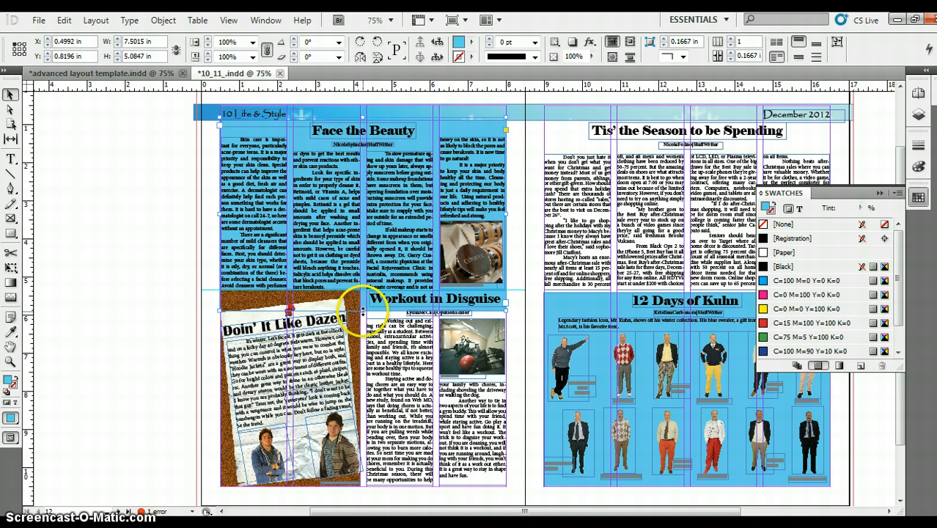
left_click_drag(362, 312, 412, 291)
left_click(180, 237)
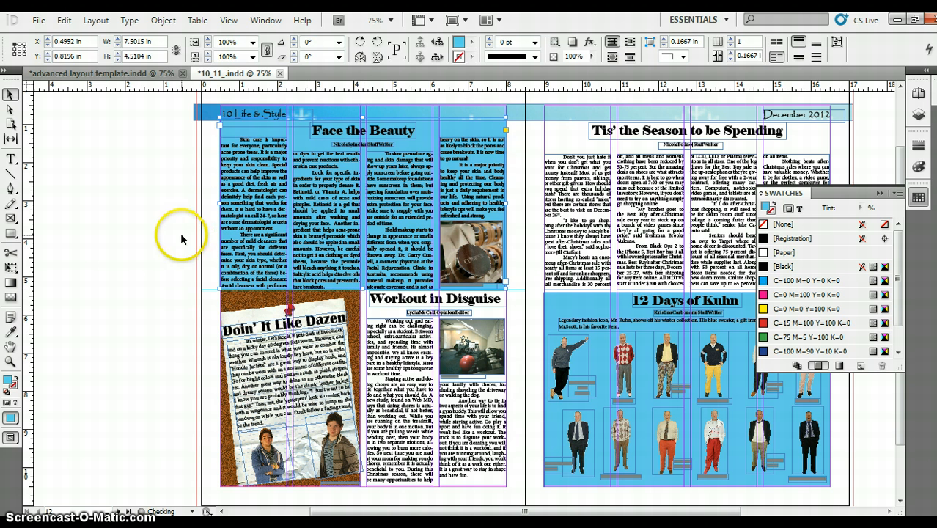
left_click(80, 248)
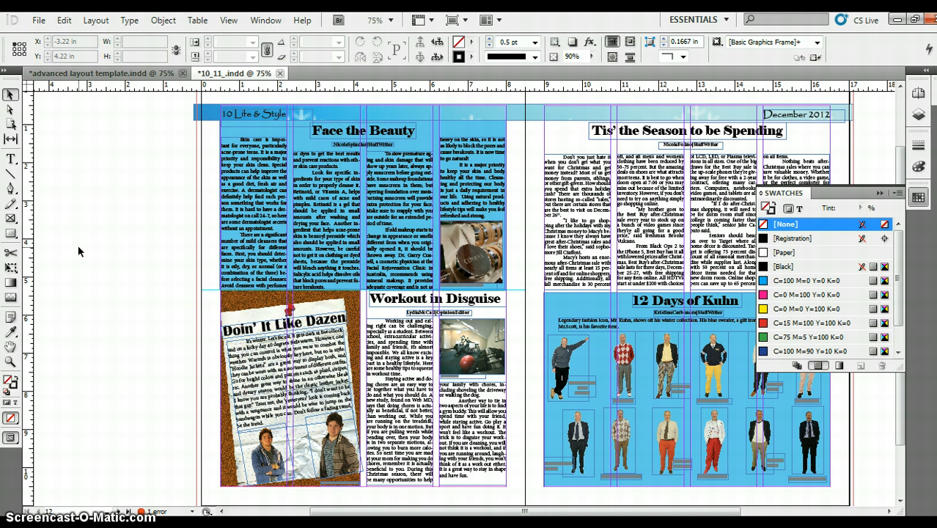
Compare the template's lightened boxes with the coloured article backgrounds in 10_11_.indd, collapsing the swatch list for an unobstructed view.
left_click(444, 141)
left_click(149, 74)
left_click(279, 209)
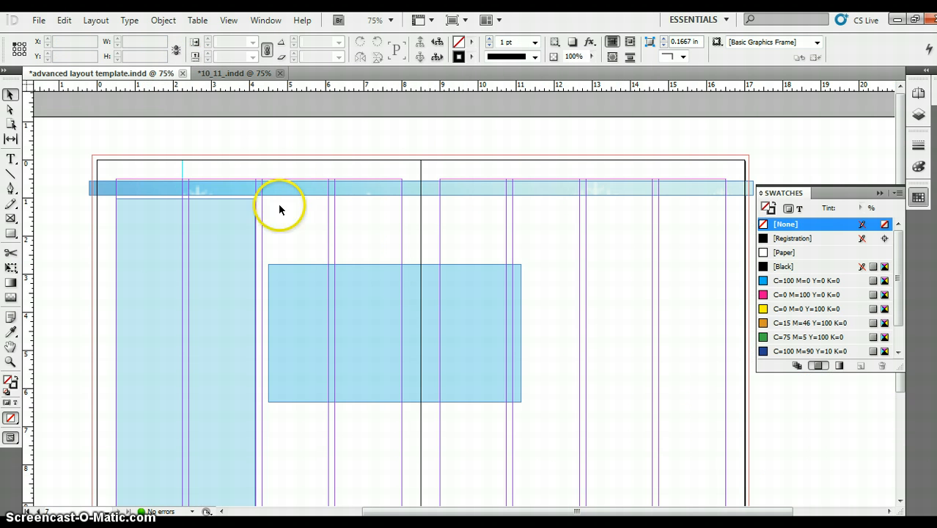
left_click(413, 221)
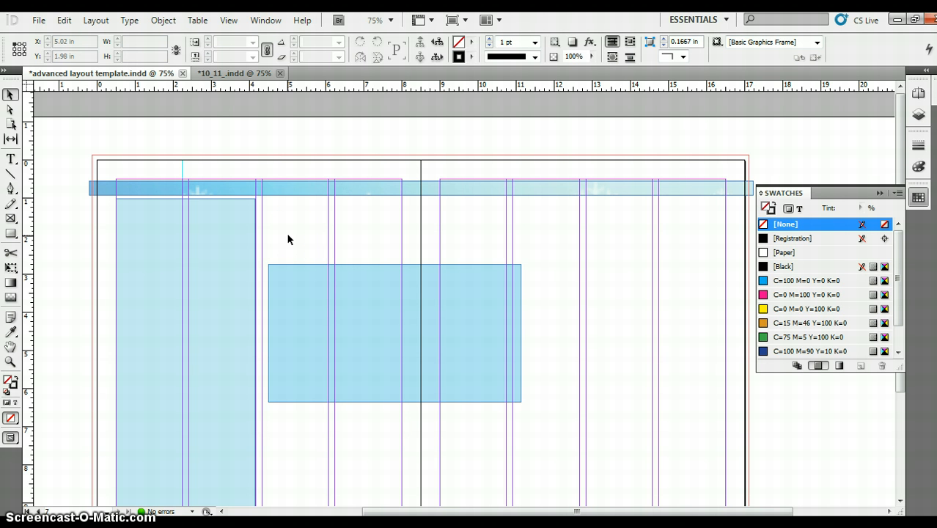
left_click(263, 74)
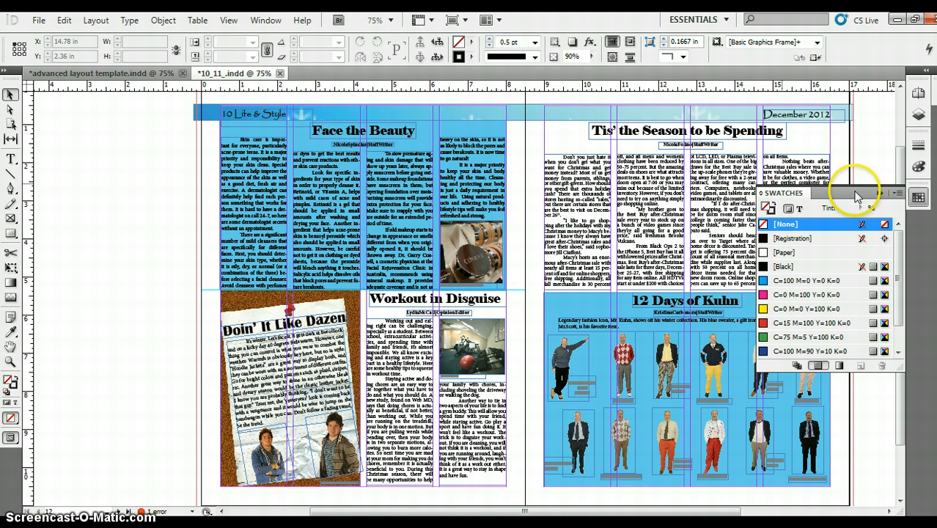
left_click(881, 193)
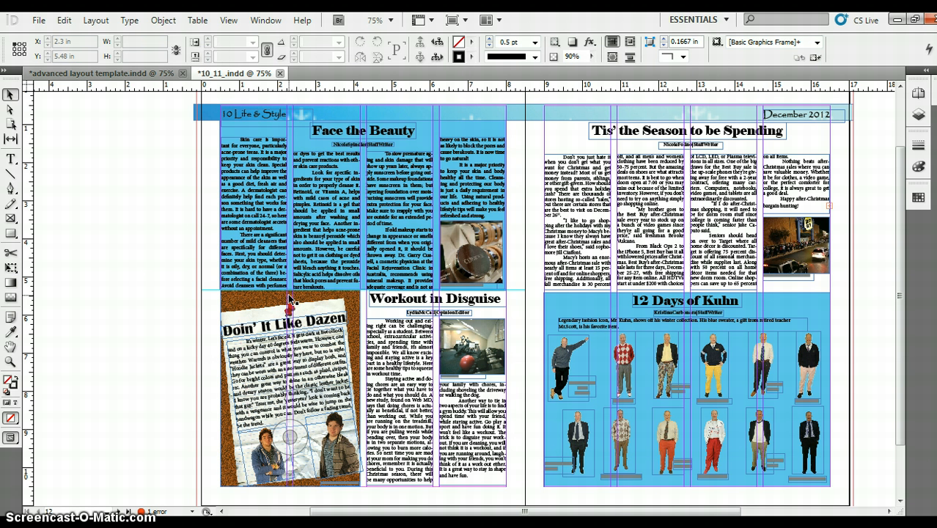
left_click(142, 74)
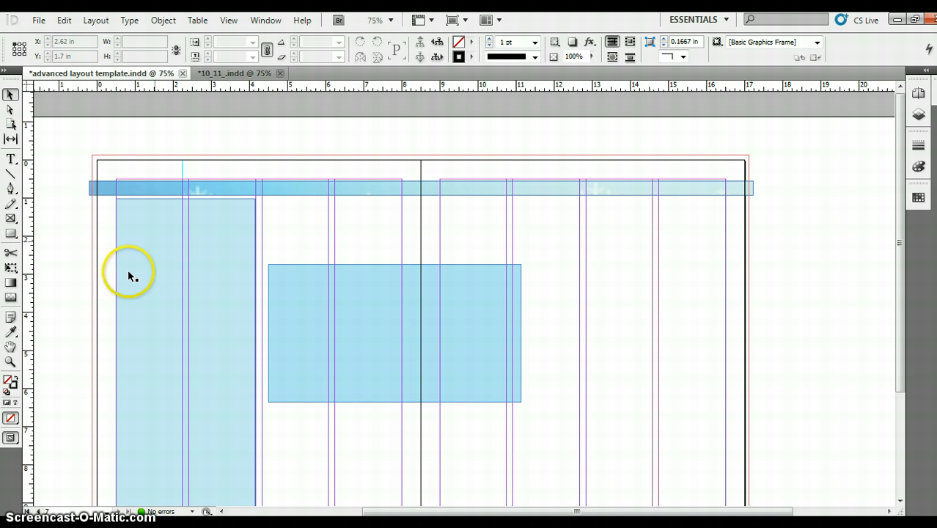
left_click(186, 289)
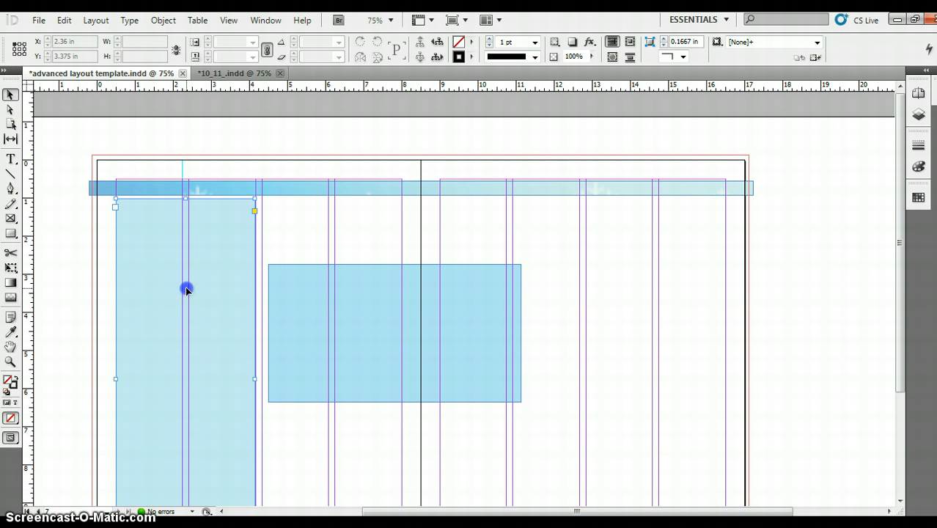
left_click(365, 305)
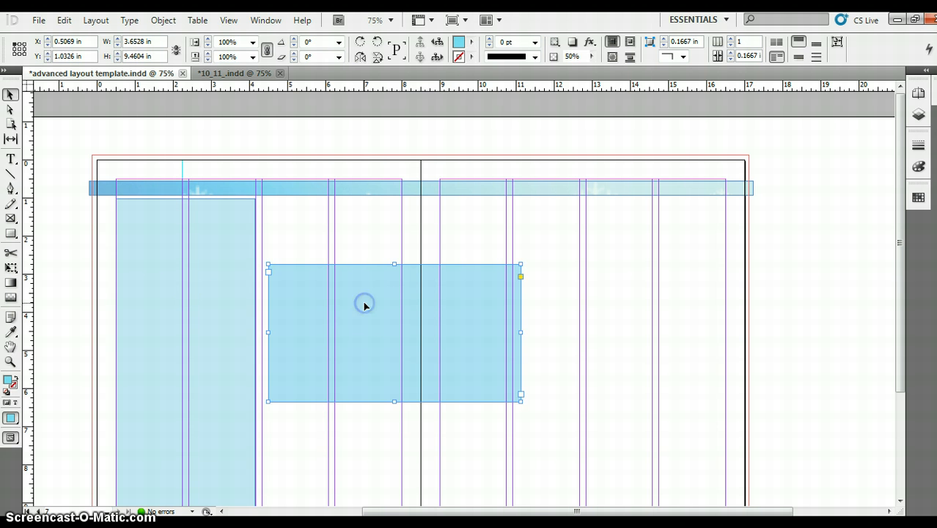
left_click(252, 74)
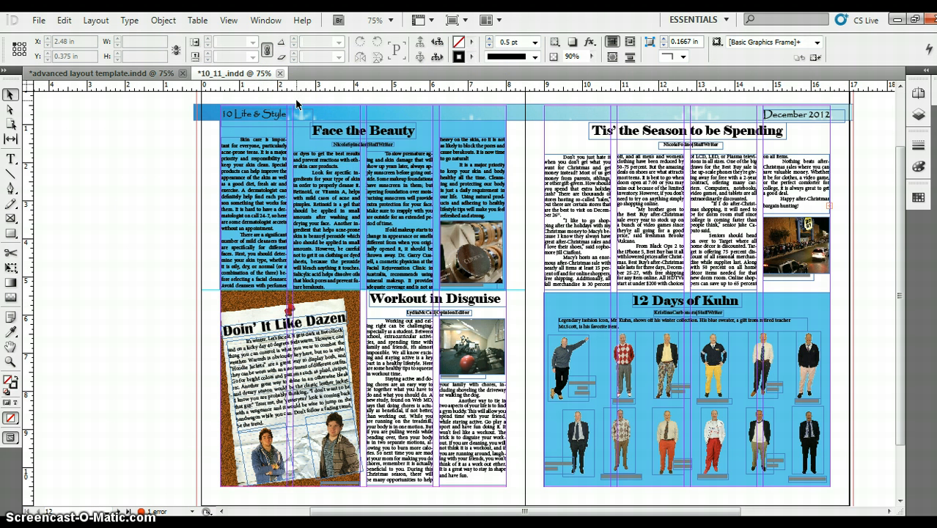